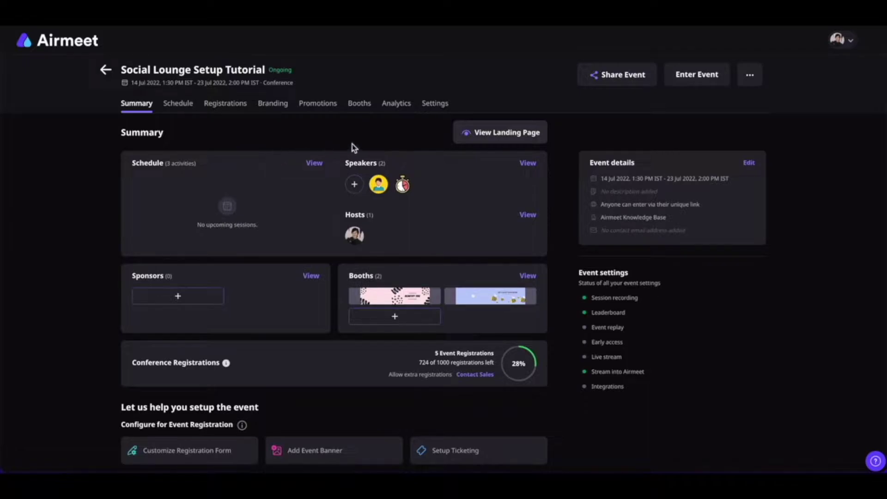
Step: Enter the live event and open the Lounge showing discussion tables 1 to 12
{"action": "left_click", "coordinate": [685, 79]}
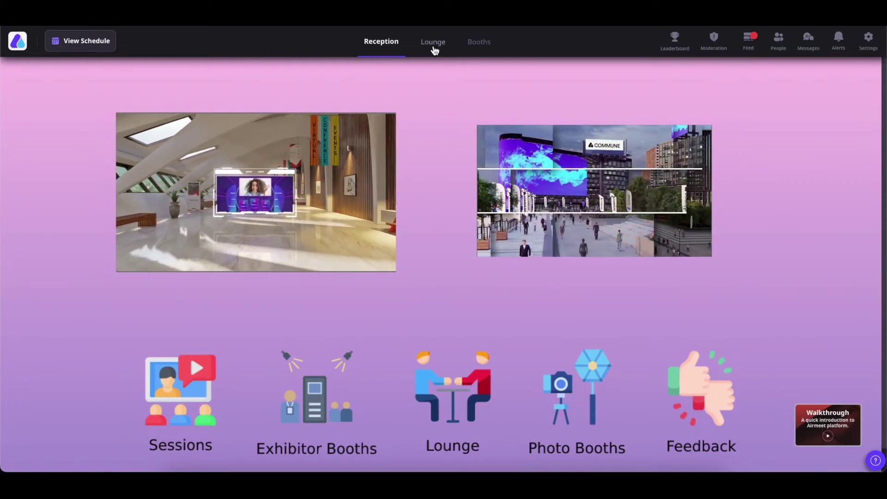
{"action": "left_click", "coordinate": [434, 42]}
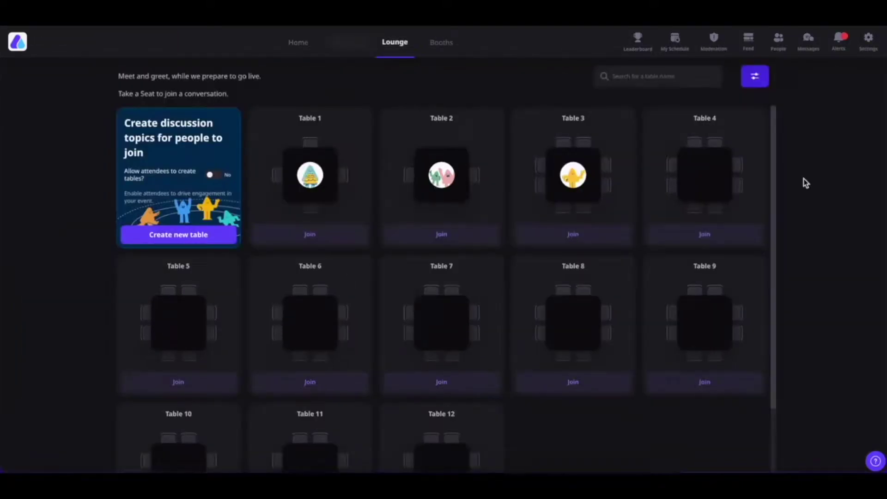
Step: Keep the lounge title 'Meet and interact with people', set 16 organizer tables, and save
{"action": "left_click", "coordinate": [760, 82]}
{"action": "left_click", "coordinate": [789, 105]}
{"action": "left_click_drag", "start_coordinate": [789, 104], "coordinate": [664, 103]}
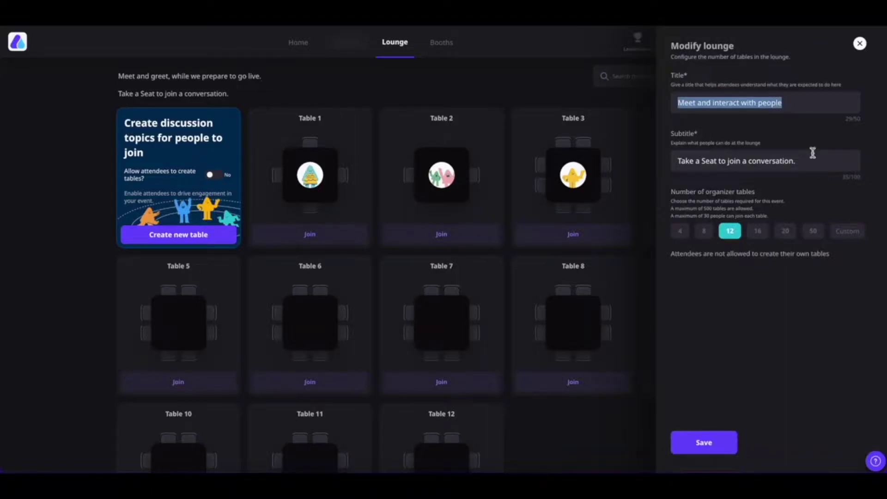
{"action": "left_click_drag", "start_coordinate": [806, 159], "coordinate": [681, 151]}
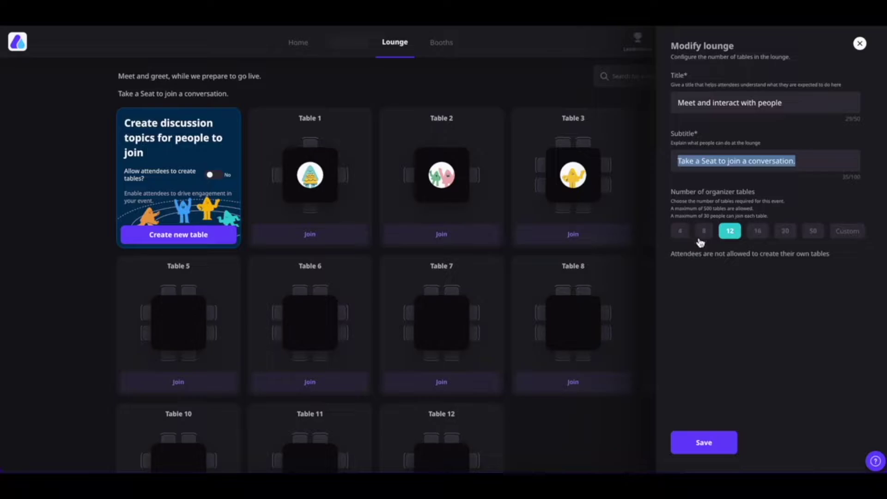
{"action": "left_click", "coordinate": [670, 231]}
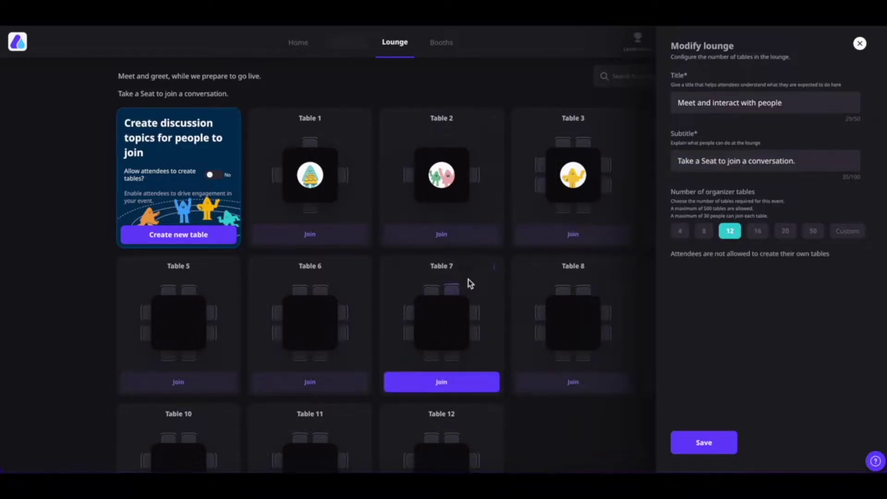
{"action": "left_click", "coordinate": [707, 238]}
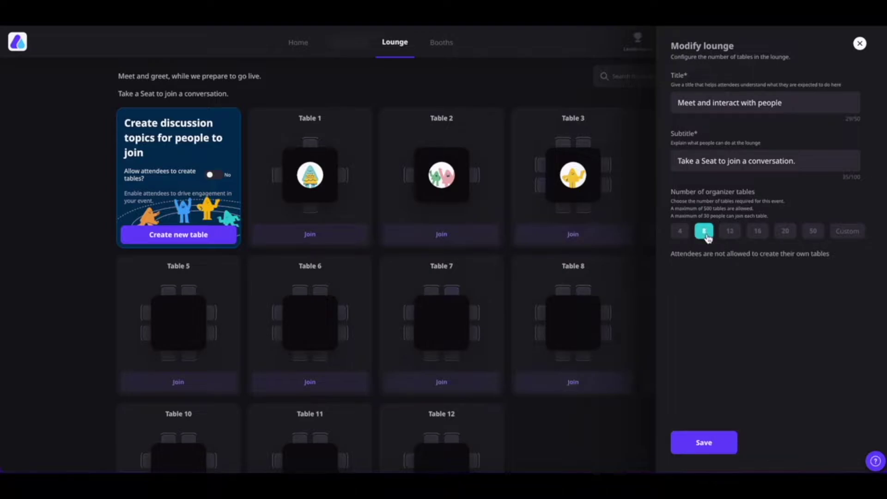
{"action": "left_click", "coordinate": [760, 237]}
{"action": "left_click", "coordinate": [707, 448]}
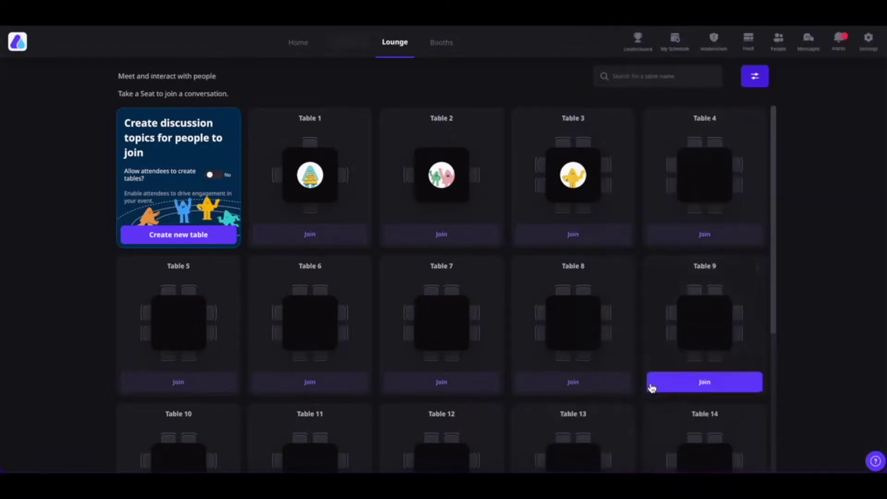
{"action": "scroll", "coordinate": [537, 311], "scroll_direction": "down", "scroll_amount": 1}
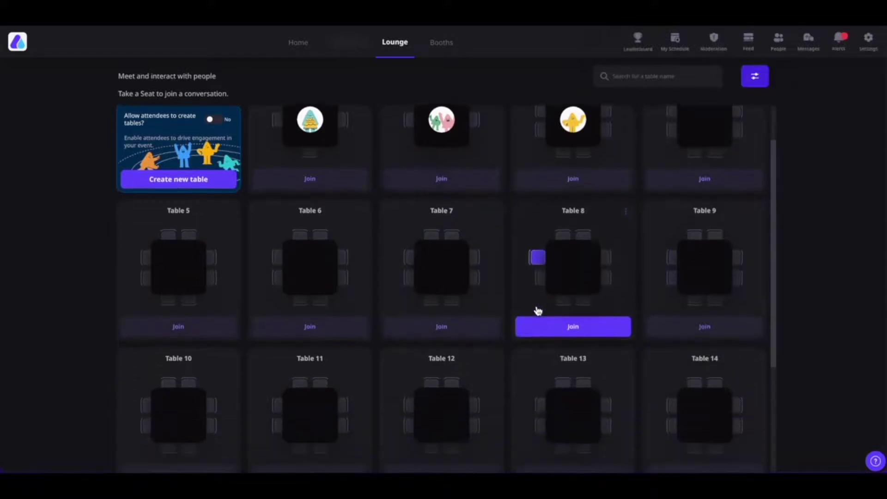
{"action": "scroll", "coordinate": [537, 310], "scroll_direction": "down", "scroll_amount": 3}
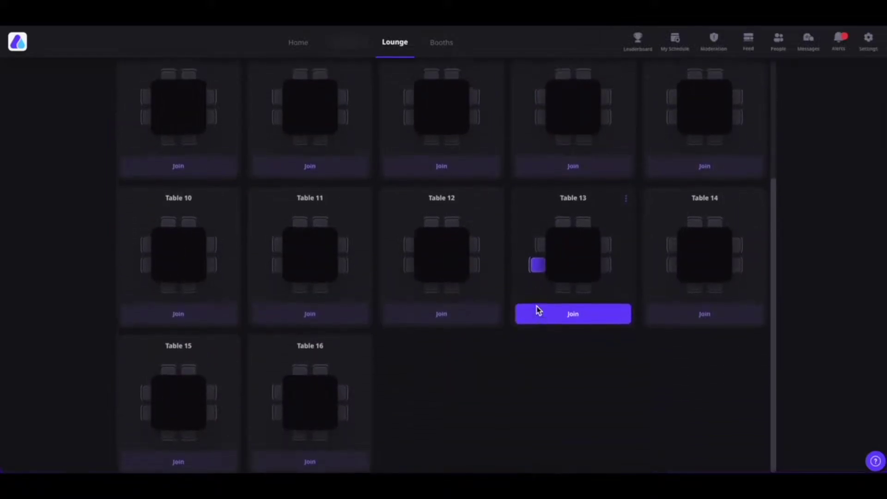
{"action": "scroll", "coordinate": [538, 310], "scroll_direction": "up", "scroll_amount": 4}
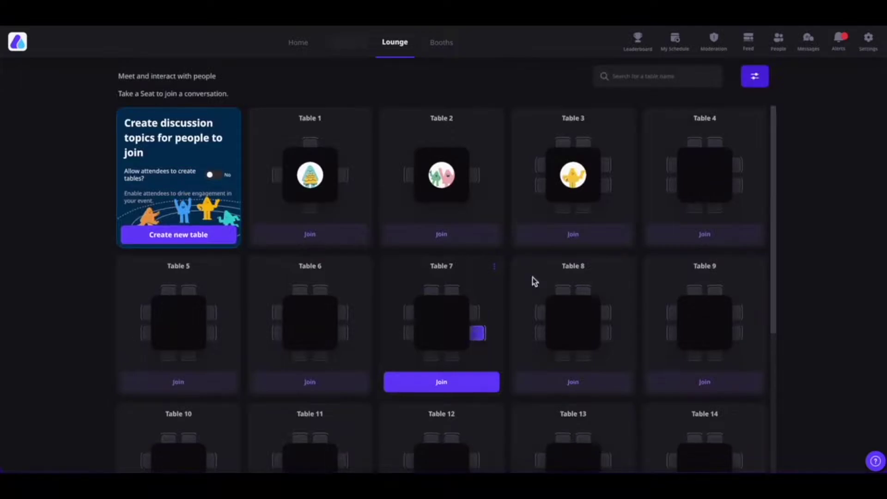
{"action": "left_click", "coordinate": [627, 77]}
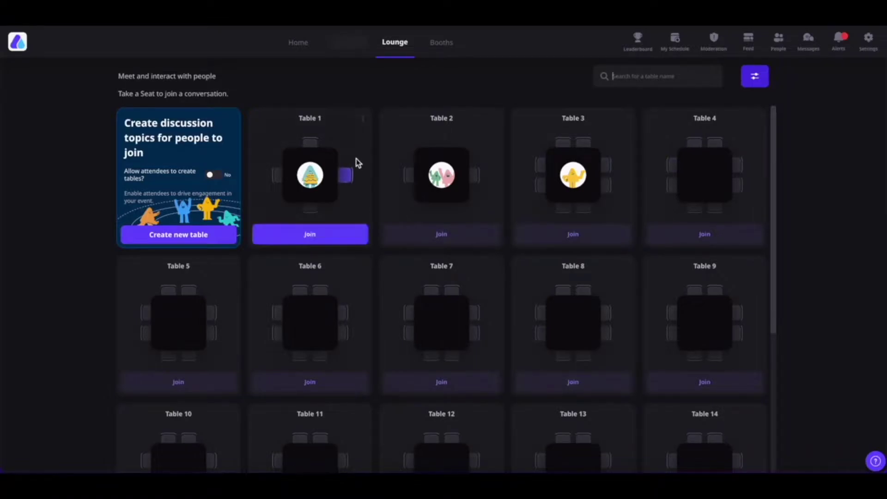
Step: Edit Table 1 so it seats a fixed 8 people instead of expanding seating
{"action": "left_click", "coordinate": [364, 123]}
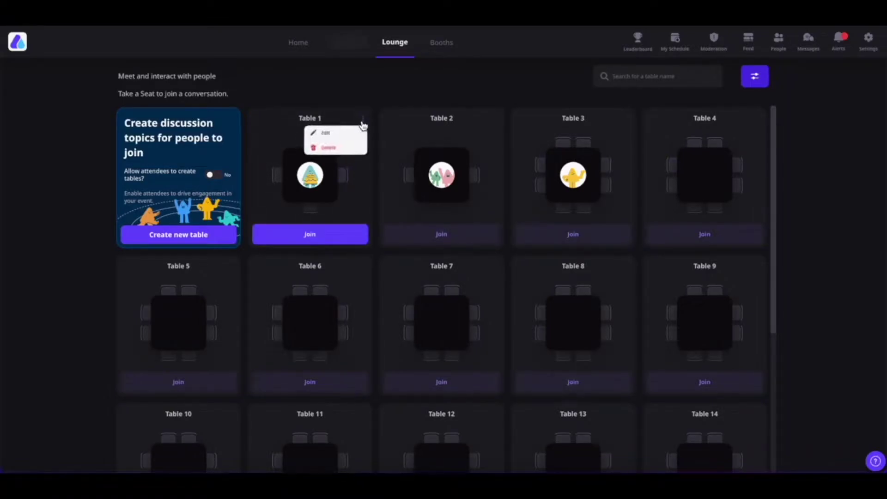
{"action": "left_click", "coordinate": [344, 134]}
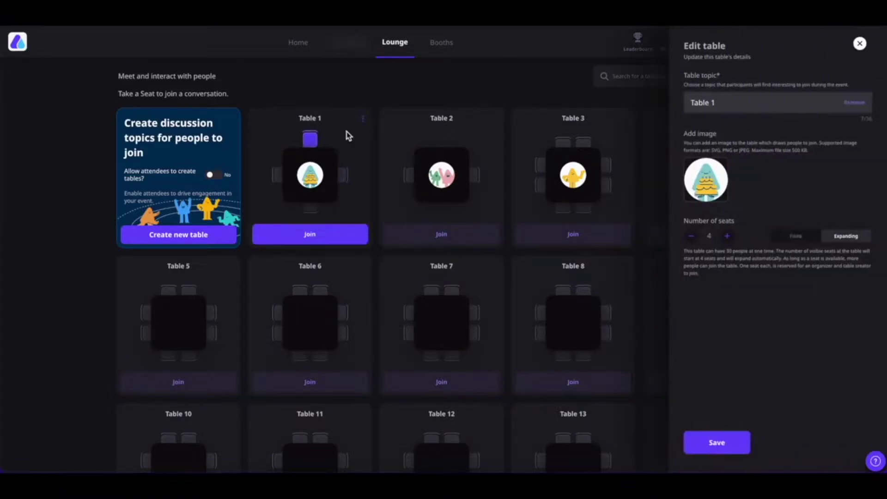
{"action": "triple_click", "coordinate": [726, 103]}
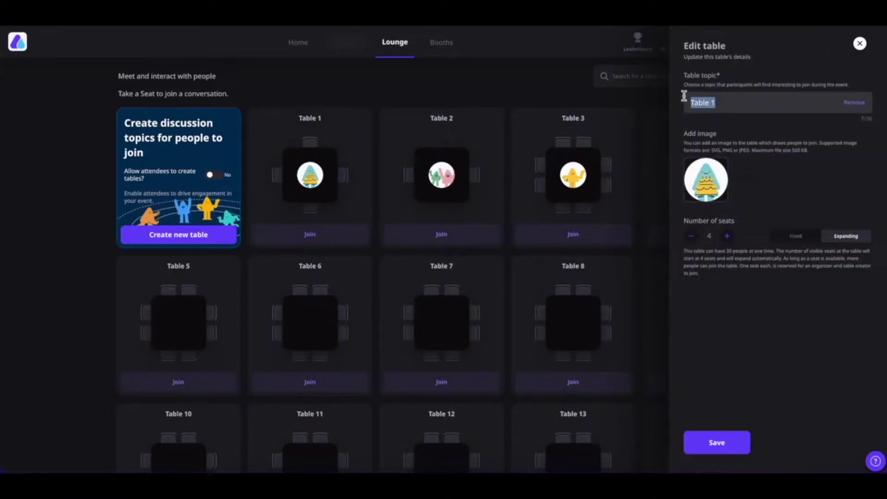
{"action": "mouse_move", "coordinate": [716, 180]}
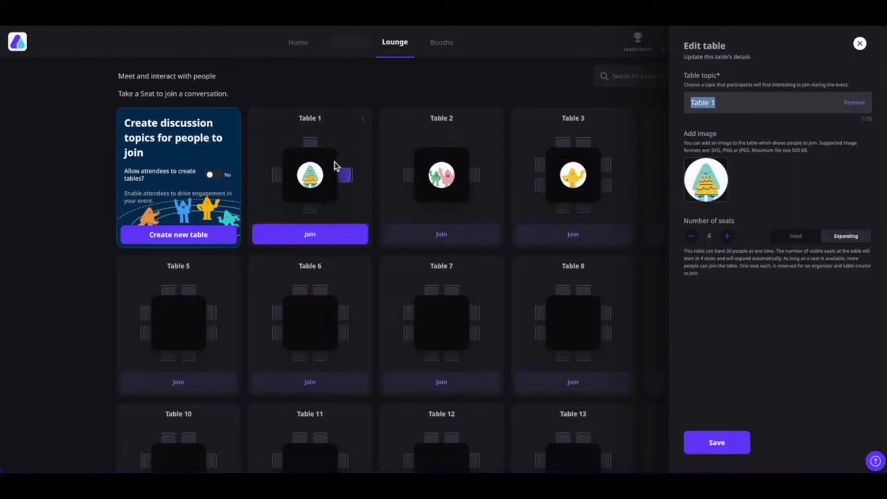
{"action": "left_click", "coordinate": [727, 239]}
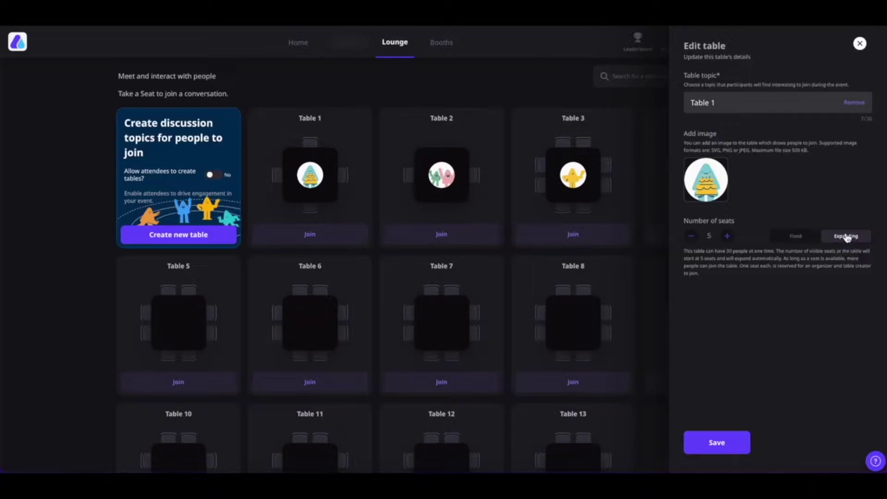
{"action": "left_click", "coordinate": [691, 236]}
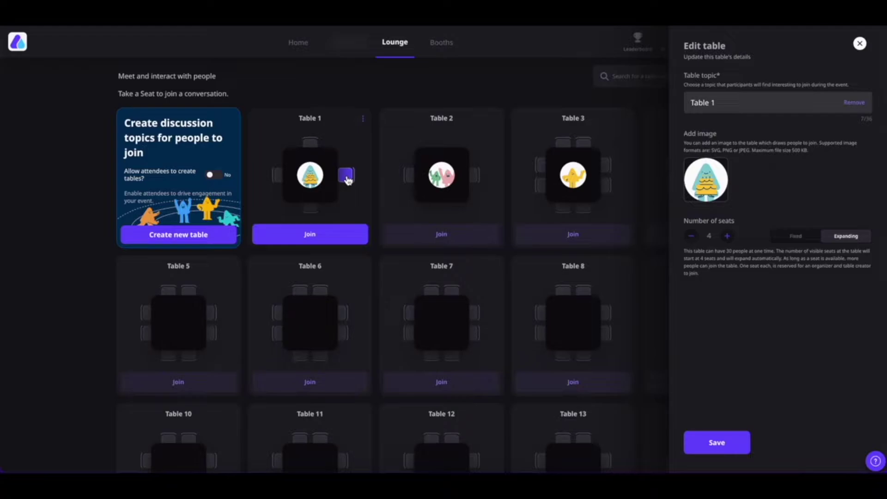
{"action": "left_click", "coordinate": [791, 239]}
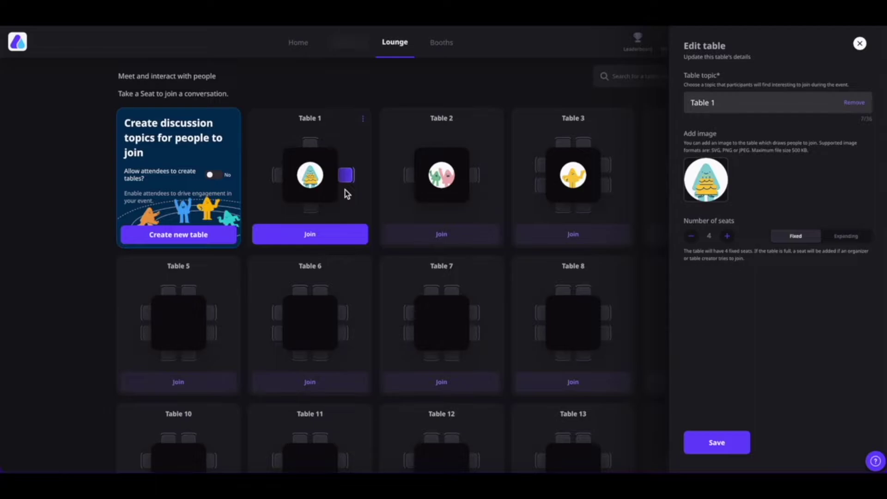
{"action": "left_click", "coordinate": [727, 236]}
{"action": "left_click", "coordinate": [728, 236]}
Step: Save Table 1's fixed 8-seat setting
{"action": "left_click", "coordinate": [717, 442]}
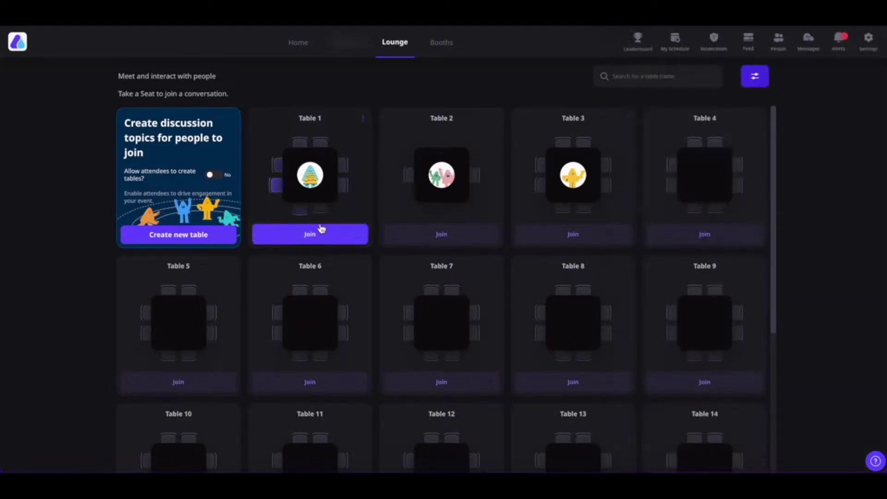
{"action": "left_click", "coordinate": [363, 123]}
{"action": "left_click", "coordinate": [342, 136]}
{"action": "left_click", "coordinate": [342, 137]}
Step: Join the conversation at Table 1 from the lounge grid
{"action": "left_click", "coordinate": [363, 122]}
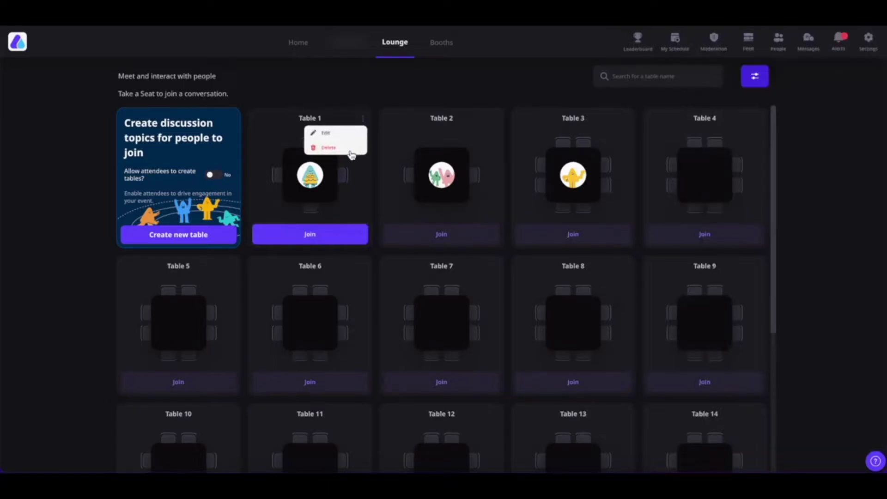
{"action": "left_click", "coordinate": [438, 94]}
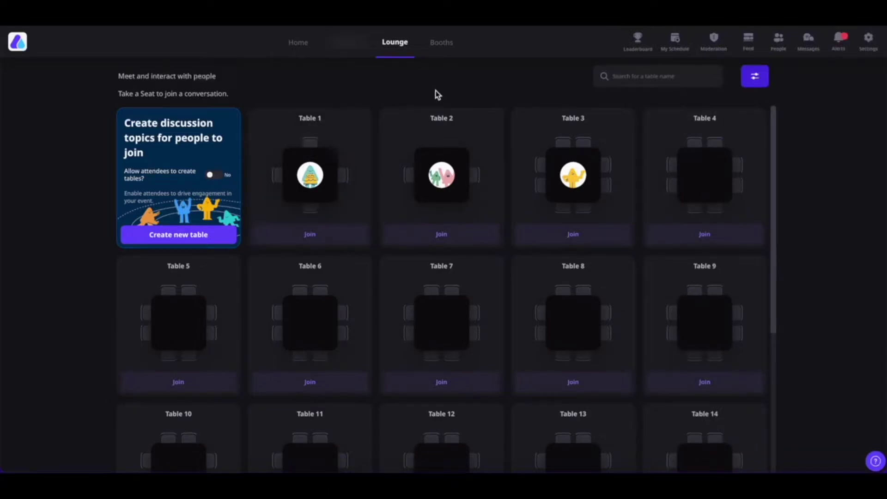
{"action": "left_click", "coordinate": [338, 237]}
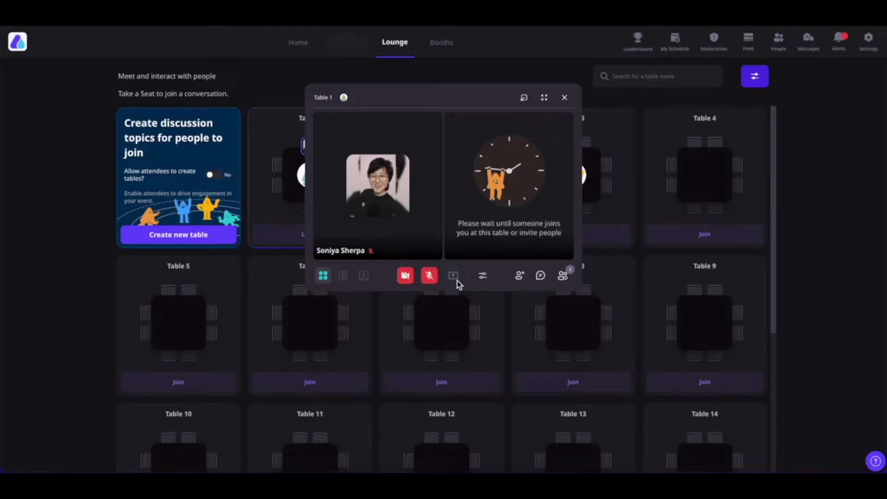
Step: Bring up the Audio and video settings from the Table 1 call
{"action": "left_click", "coordinate": [482, 276]}
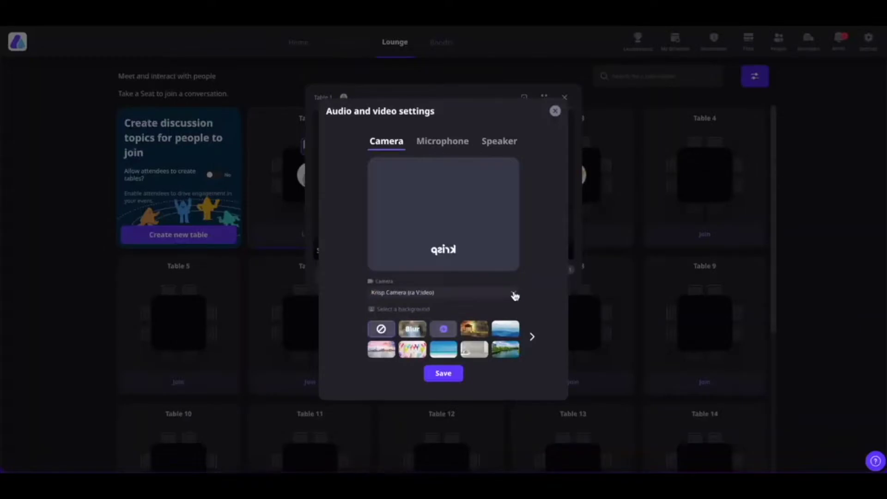
Step: Keep the Krisp camera, default microphone and default speaker selected
{"action": "left_click", "coordinate": [514, 295]}
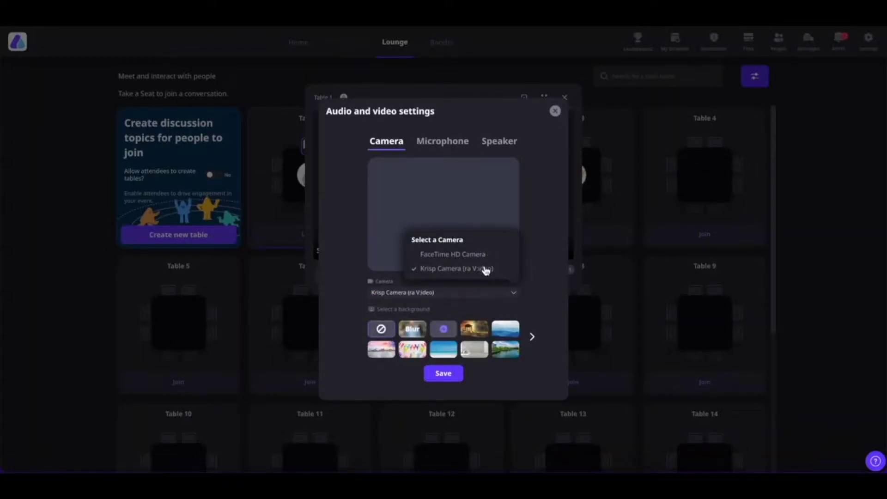
{"action": "left_click", "coordinate": [528, 289]}
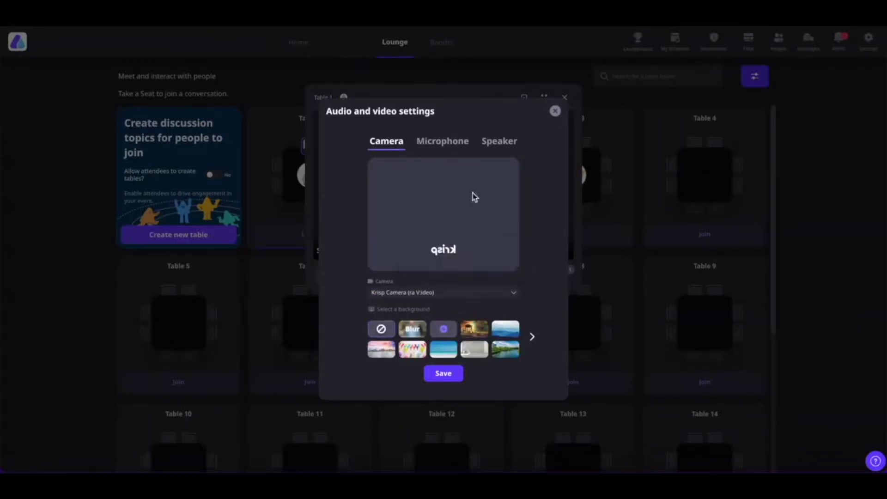
{"action": "left_click", "coordinate": [447, 145]}
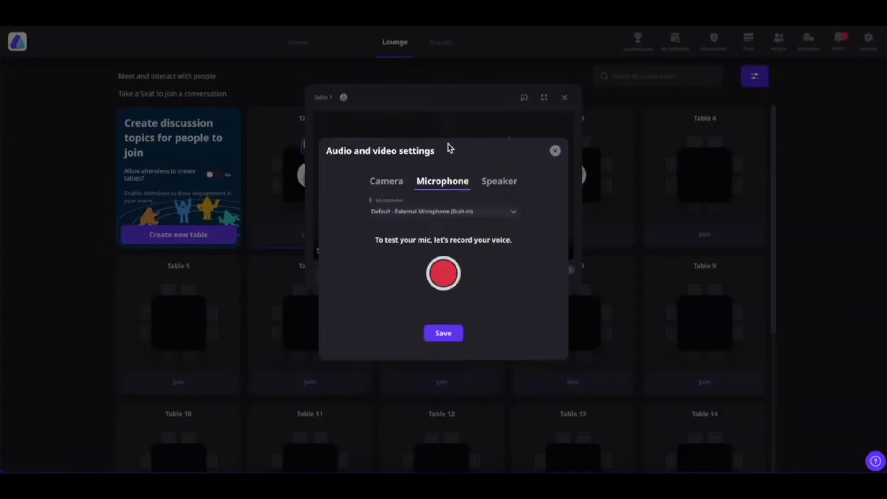
{"action": "left_click", "coordinate": [513, 212]}
{"action": "left_click", "coordinate": [547, 248]}
{"action": "left_click", "coordinate": [501, 187]}
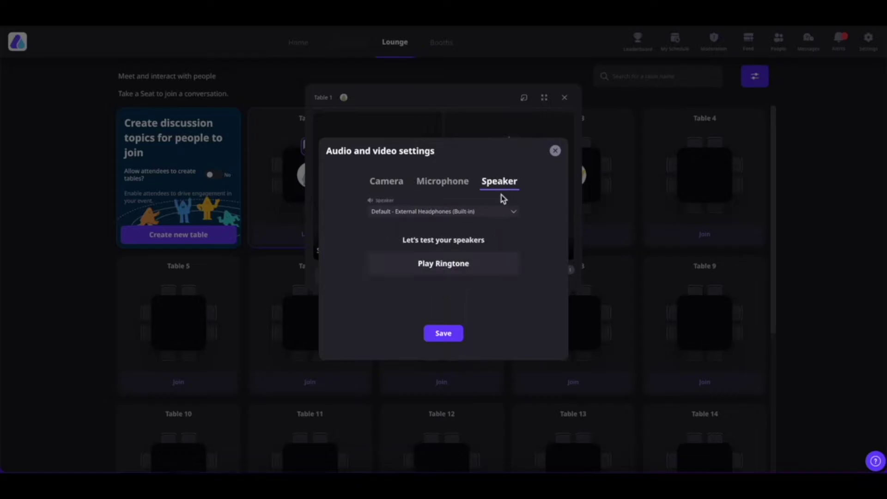
{"action": "left_click", "coordinate": [513, 214]}
{"action": "left_click", "coordinate": [538, 223]}
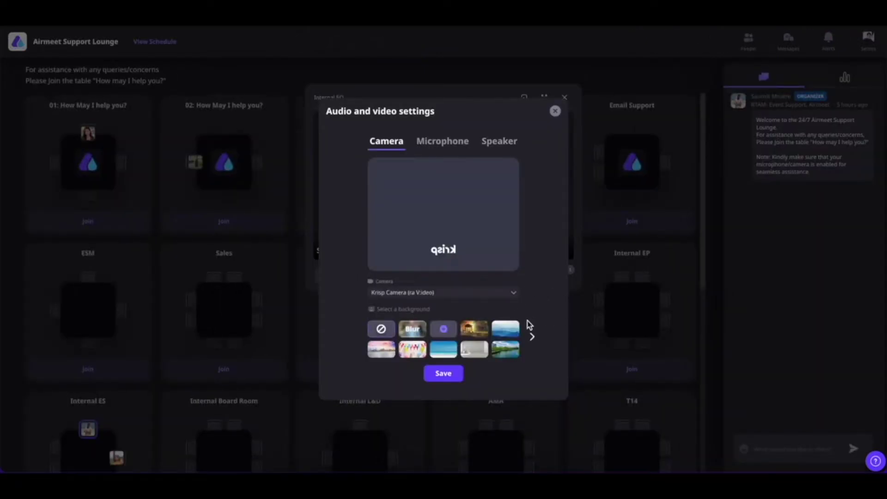
Step: Set the blue mountains camera background and save the preferences
{"action": "left_click", "coordinate": [478, 335]}
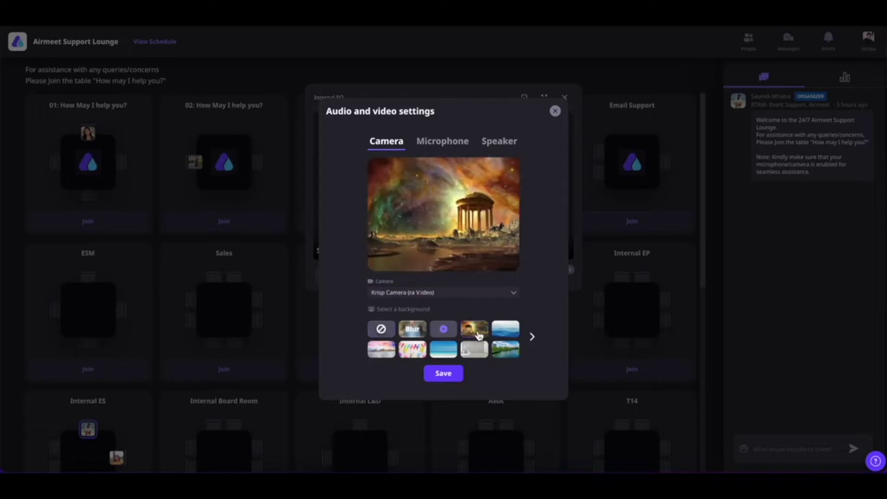
{"action": "left_click", "coordinate": [503, 336]}
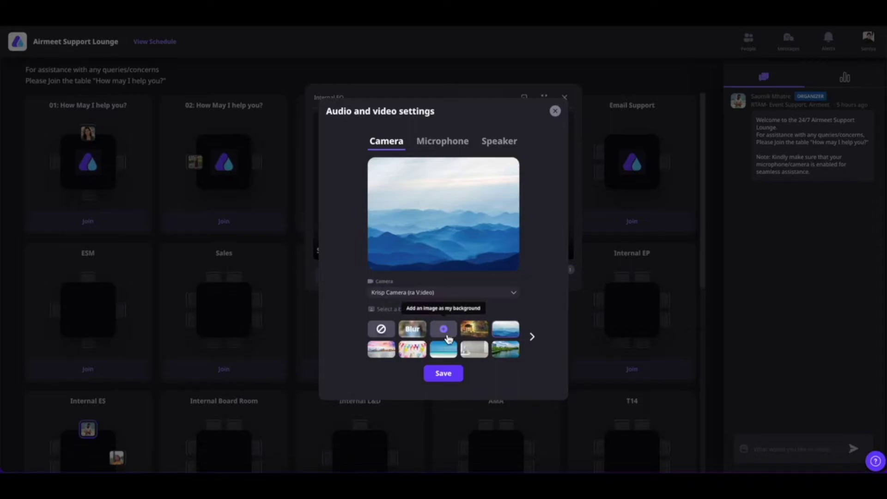
{"action": "left_click", "coordinate": [444, 374]}
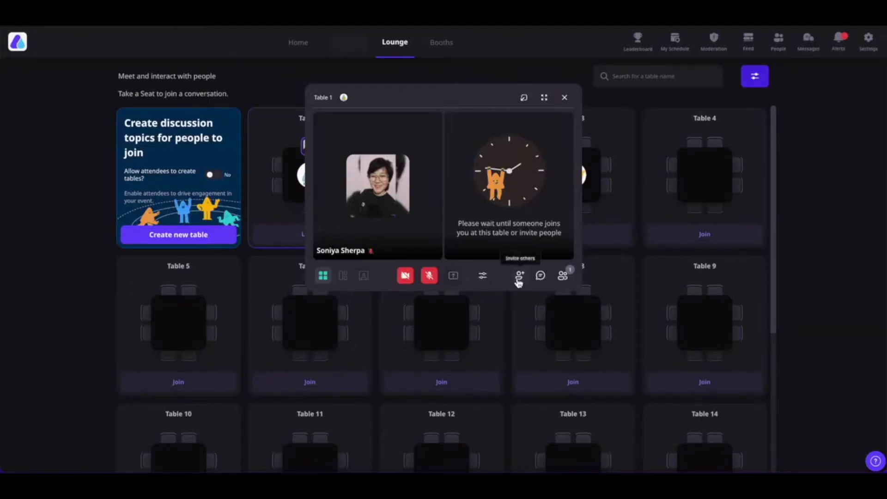
Step: Privately invite two attendees to Table 1, then publish a public Table 1 invite
{"action": "left_click", "coordinate": [519, 279]}
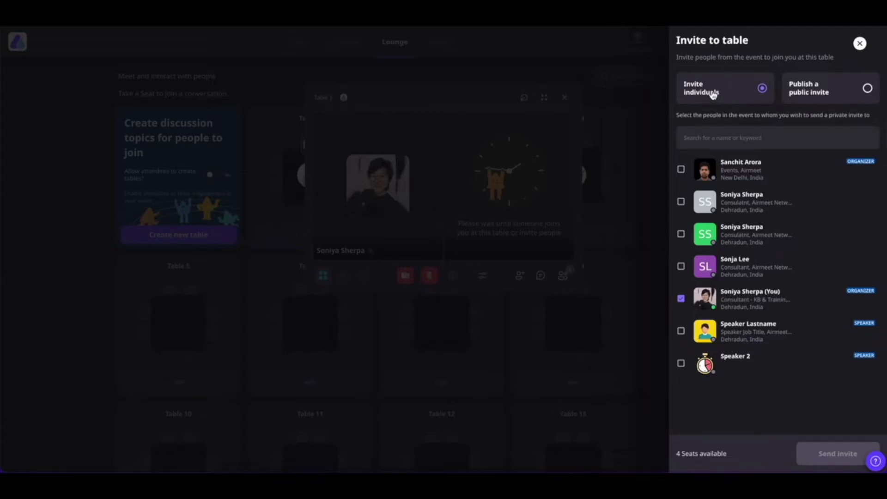
{"action": "left_click", "coordinate": [681, 267]}
{"action": "left_click", "coordinate": [681, 201]}
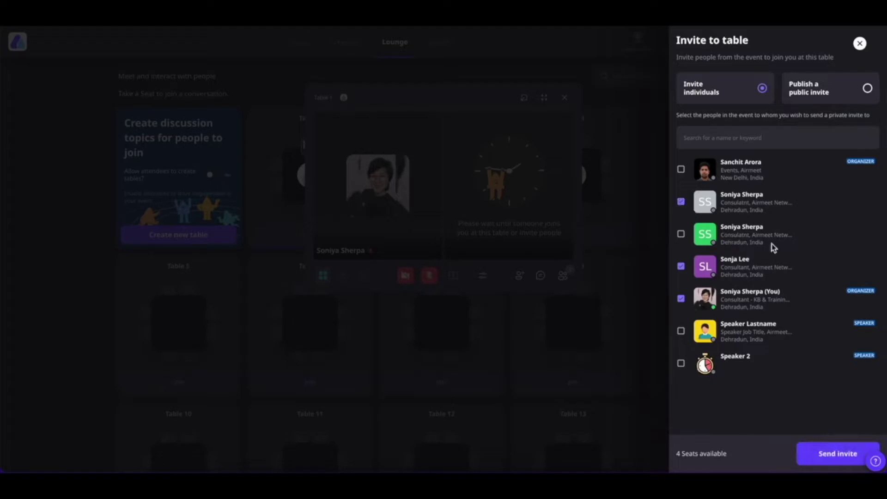
{"action": "left_click", "coordinate": [826, 455]}
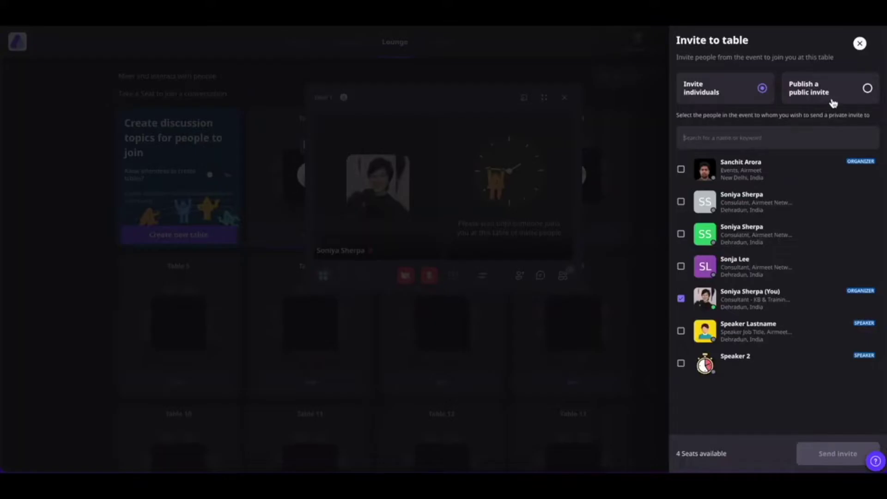
{"action": "left_click", "coordinate": [833, 100]}
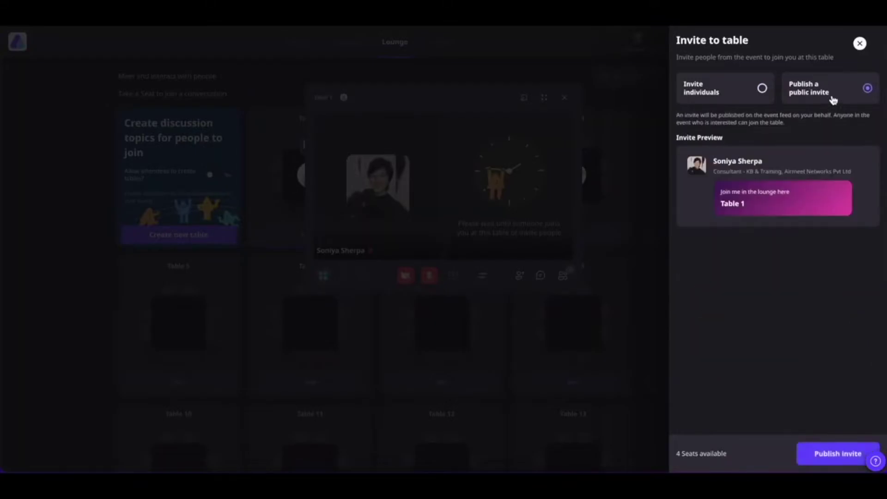
{"action": "left_click", "coordinate": [831, 454]}
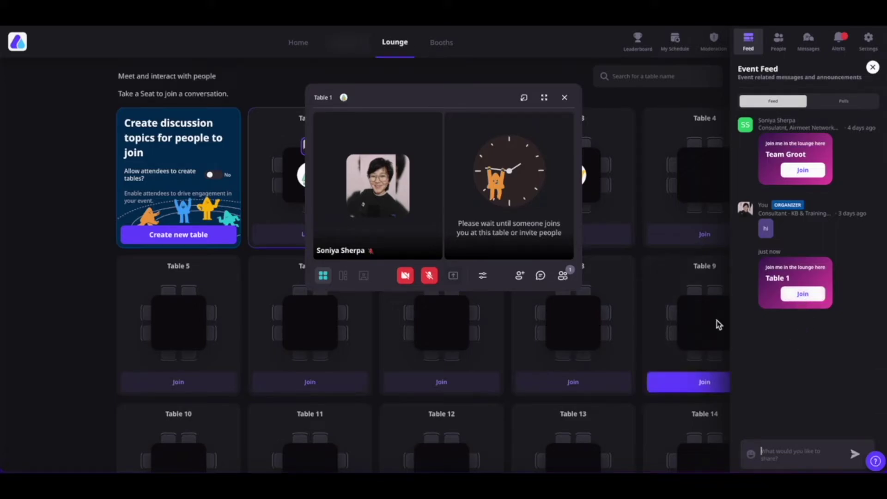
Step: Check Table 1's chat, participants and invite list, then collapse the side panel
{"action": "left_click", "coordinate": [541, 279]}
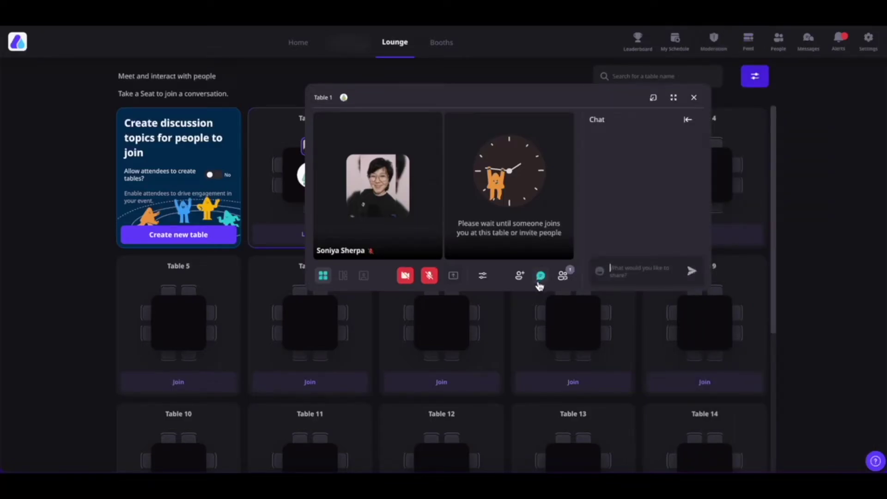
{"action": "left_click", "coordinate": [563, 278]}
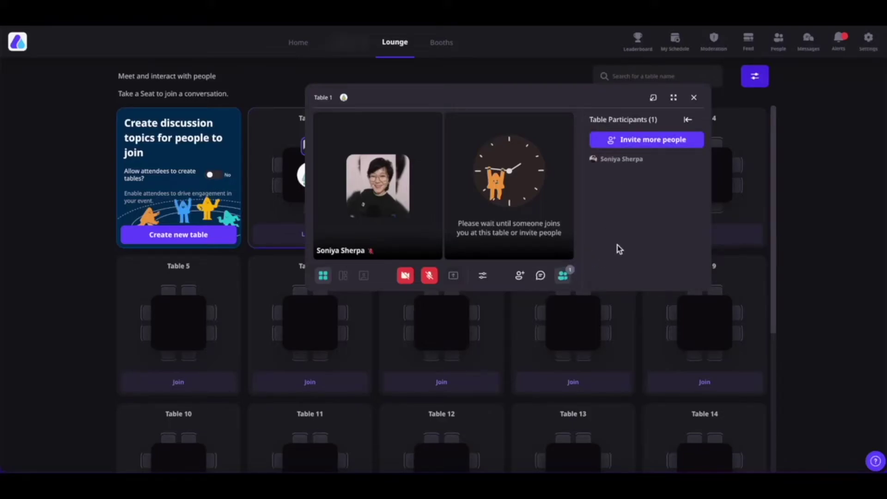
{"action": "left_click", "coordinate": [635, 148]}
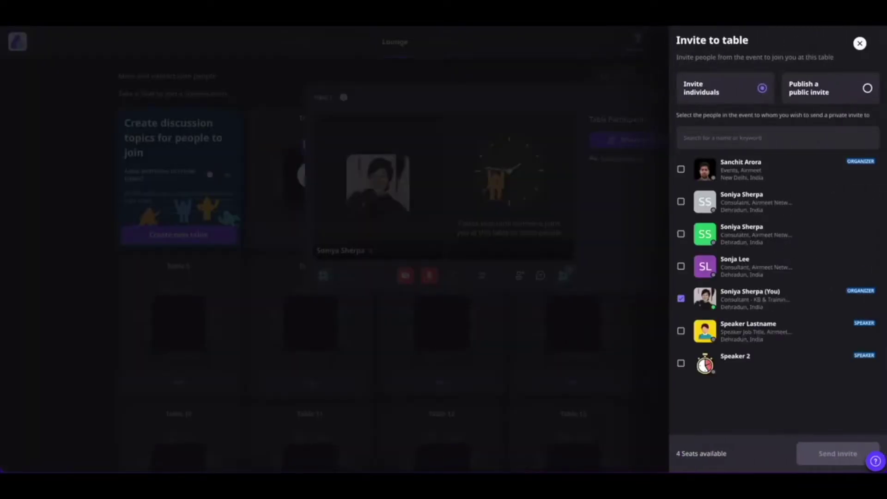
{"action": "left_click", "coordinate": [859, 43]}
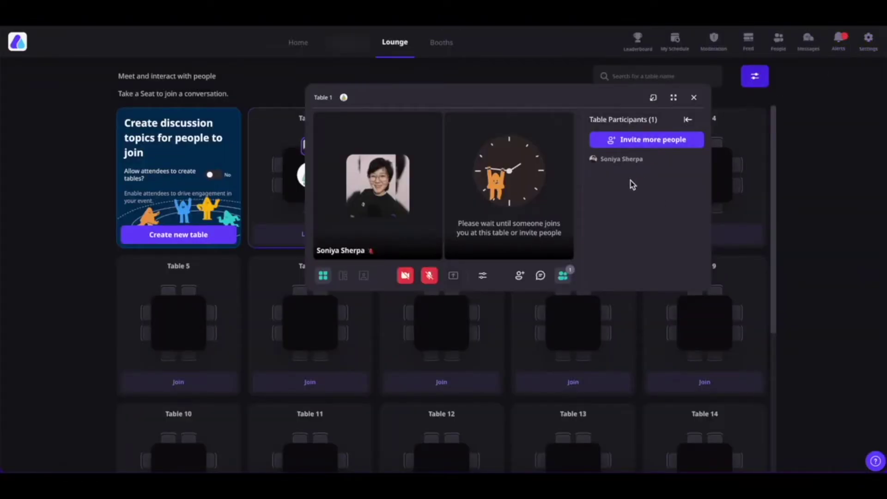
{"action": "left_click", "coordinate": [687, 120]}
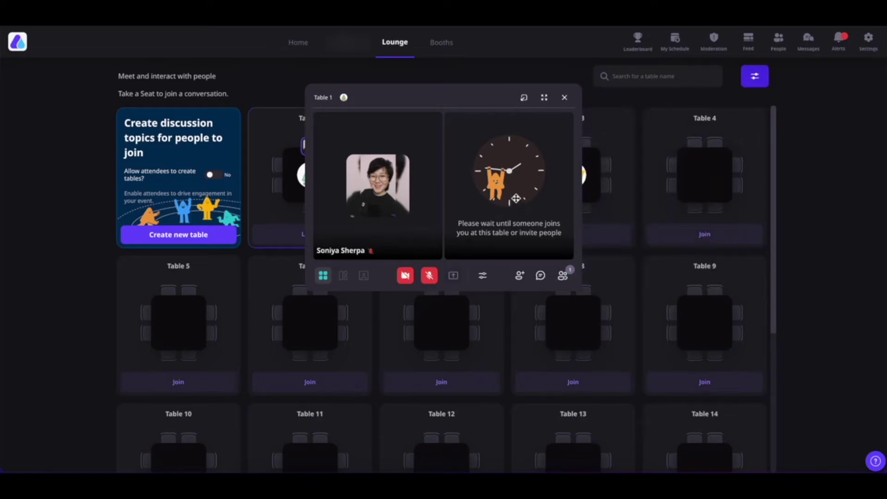
Step: Minimize Table 1's call to a tile, move it right, restore it, then leave the table
{"action": "left_click", "coordinate": [524, 98]}
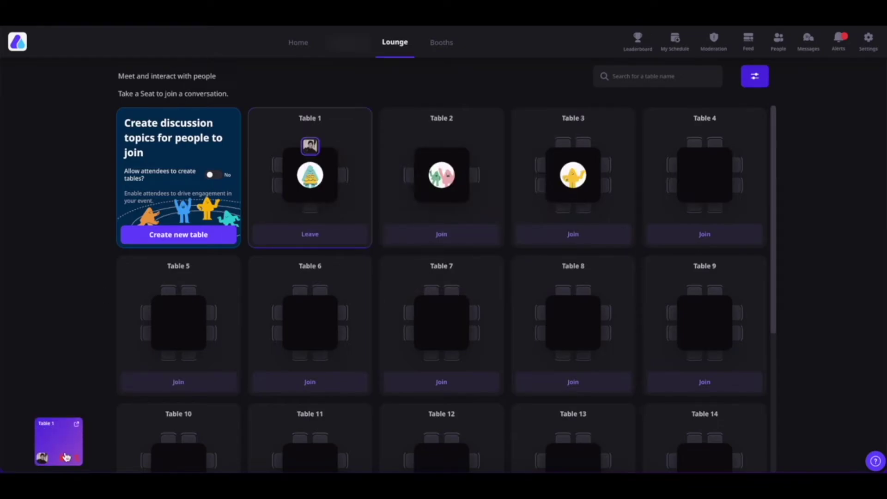
{"action": "left_click_drag", "start_coordinate": [64, 431], "coordinate": [866, 366]}
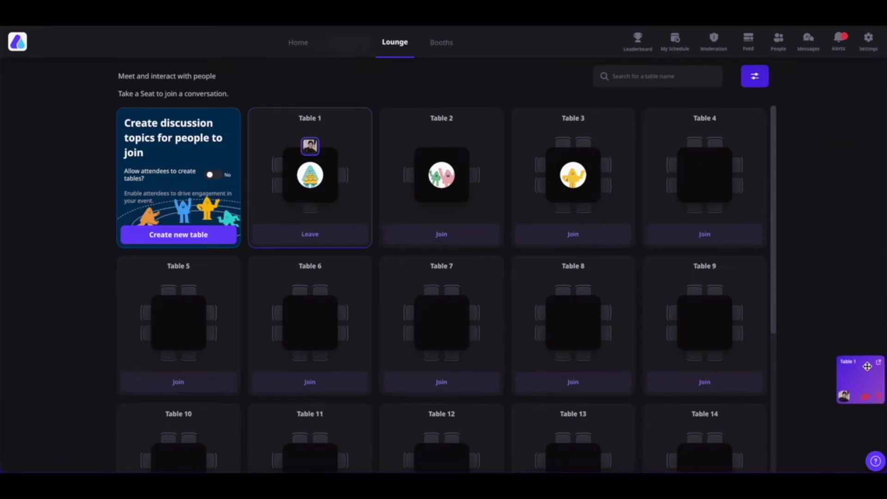
{"action": "left_click", "coordinate": [879, 364]}
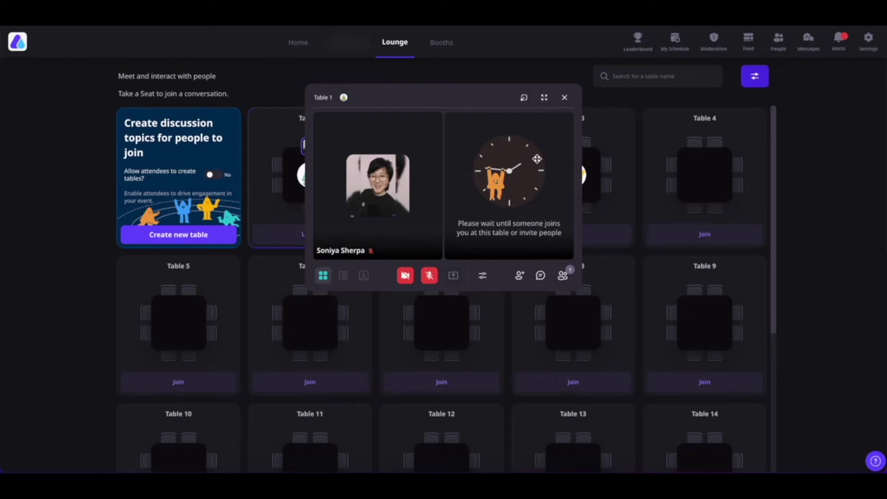
{"action": "left_click", "coordinate": [565, 98]}
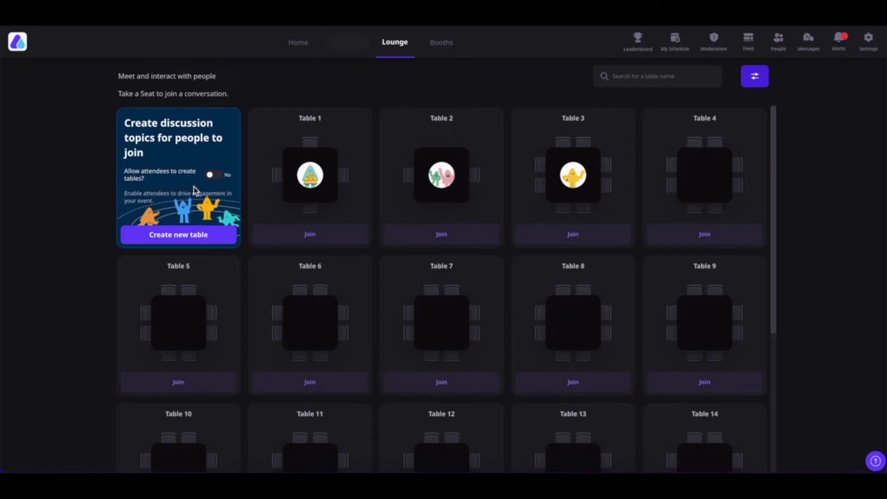
Step: Turn off attendee table creation, deleting attendee tables only once they are empty
{"action": "left_click", "coordinate": [210, 176]}
{"action": "left_click", "coordinate": [753, 78]}
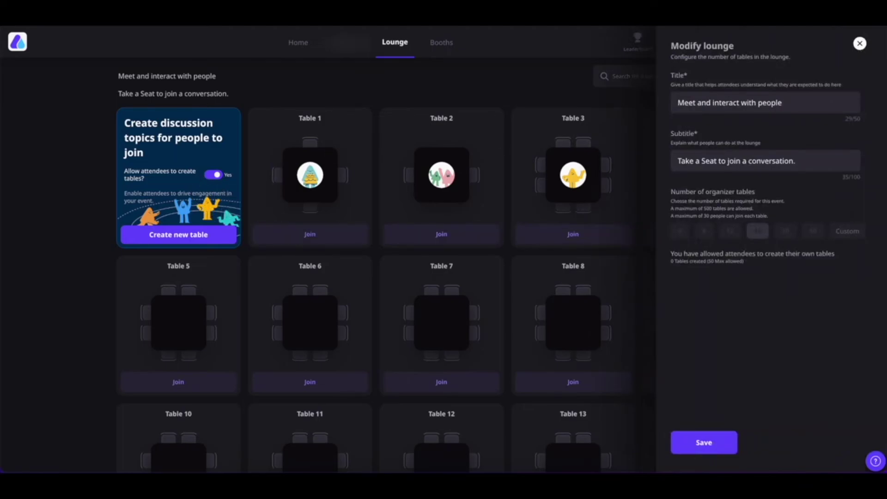
{"action": "left_click", "coordinate": [402, 185]}
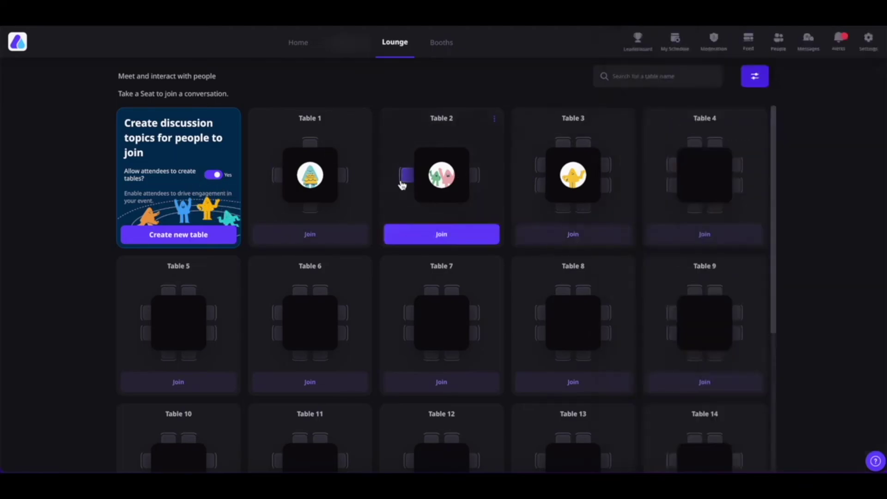
{"action": "left_click", "coordinate": [215, 175]}
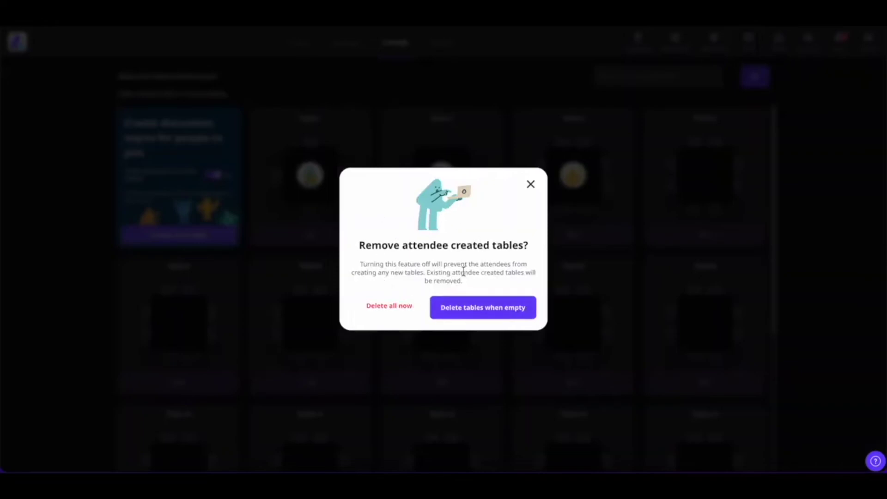
{"action": "left_click", "coordinate": [469, 308]}
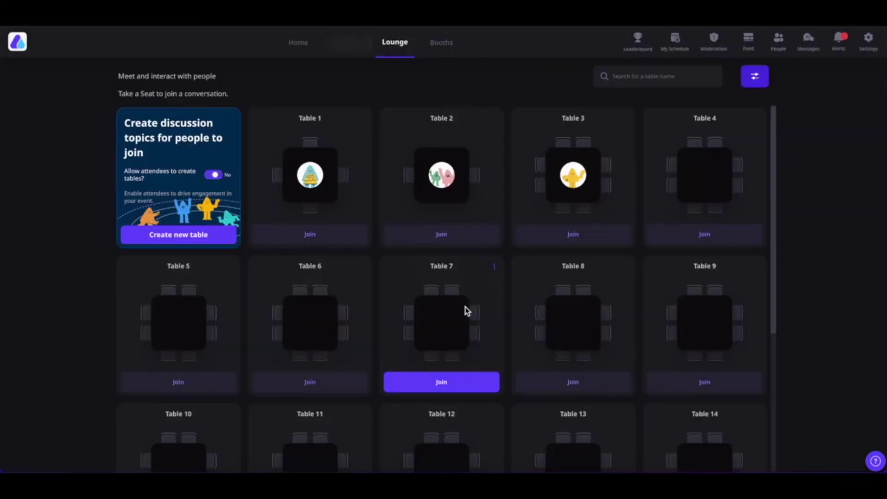
Step: Set 20 organizer tables, save, and turn attendee table creation back on
{"action": "left_click", "coordinate": [748, 83]}
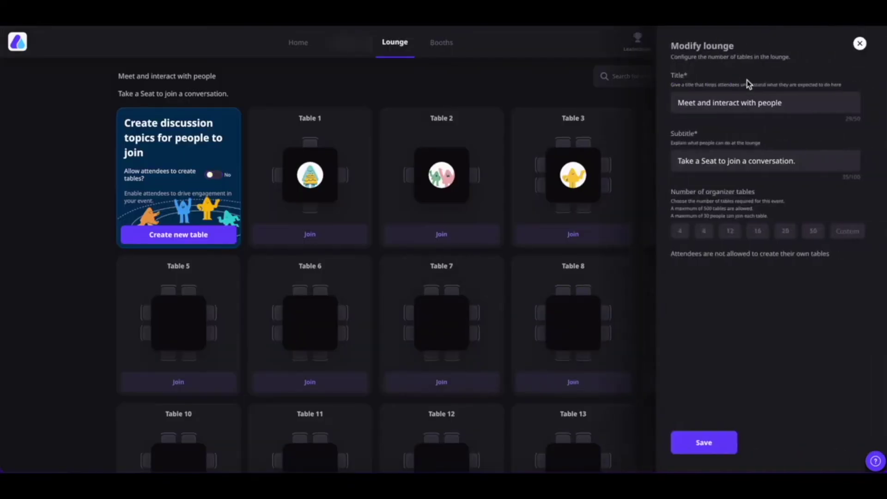
{"action": "left_click", "coordinate": [731, 236]}
{"action": "left_click", "coordinate": [784, 237]}
{"action": "left_click", "coordinate": [711, 444]}
{"action": "left_click", "coordinate": [212, 175]}
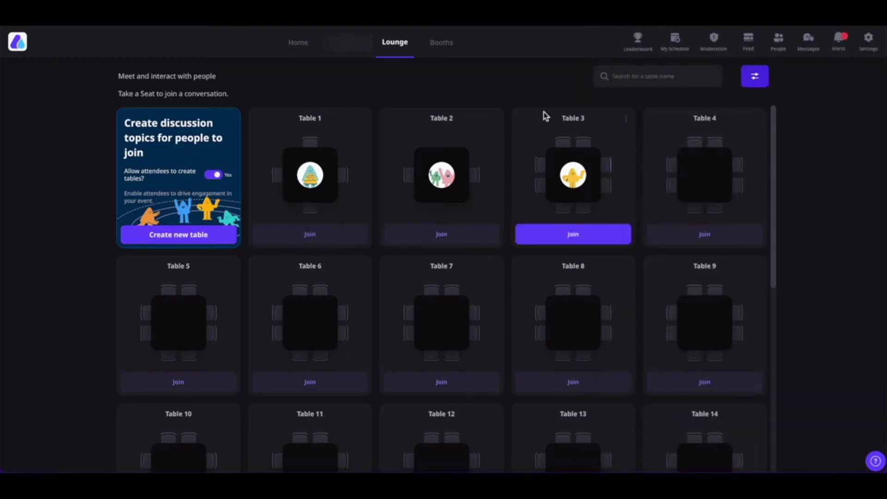
Step: In Customize event settings, hide the Social Lounge, then re-enable it and return to the Home stage
{"action": "left_click", "coordinate": [869, 43]}
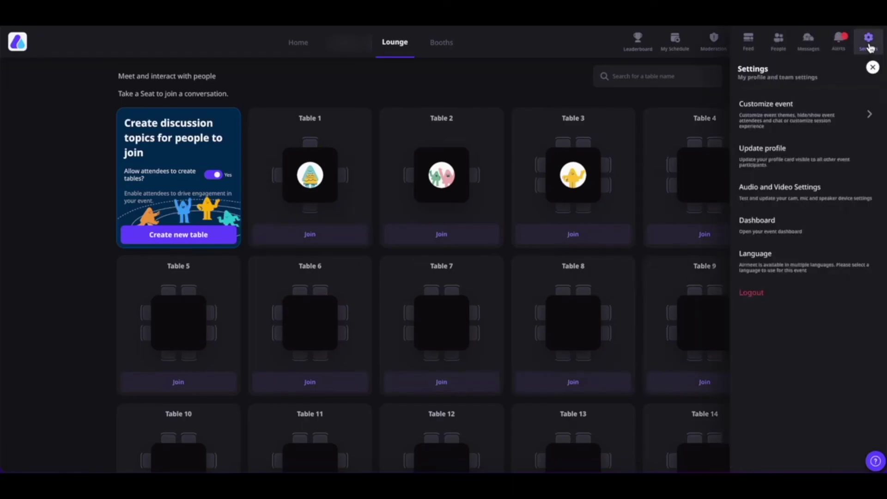
{"action": "left_click", "coordinate": [775, 121]}
{"action": "scroll", "coordinate": [805, 238], "scroll_direction": "down", "scroll_amount": 5}
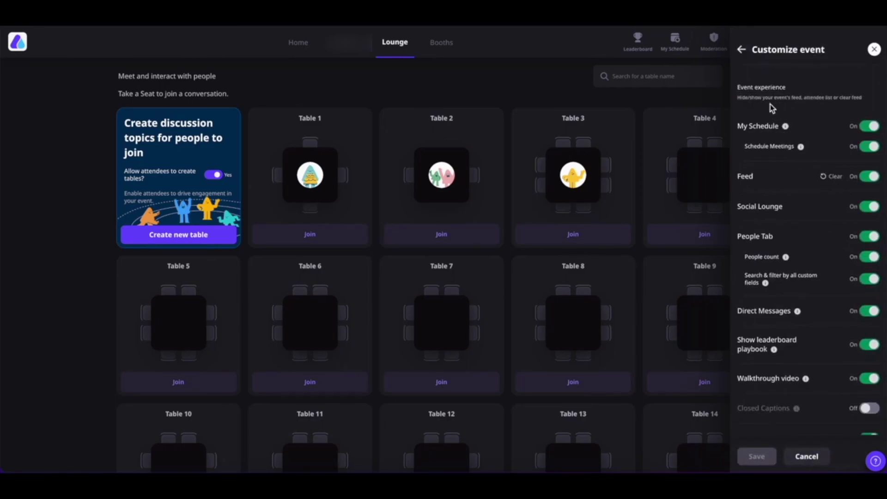
{"action": "left_click", "coordinate": [872, 208]}
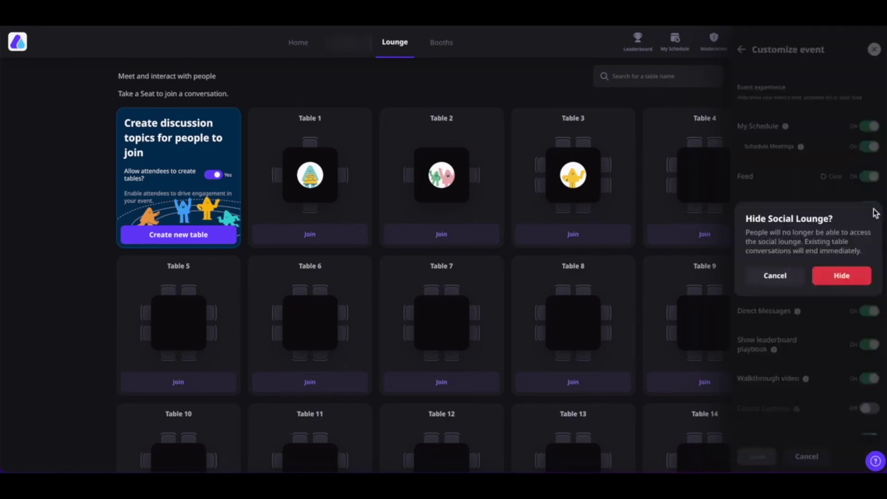
{"action": "left_click", "coordinate": [847, 277]}
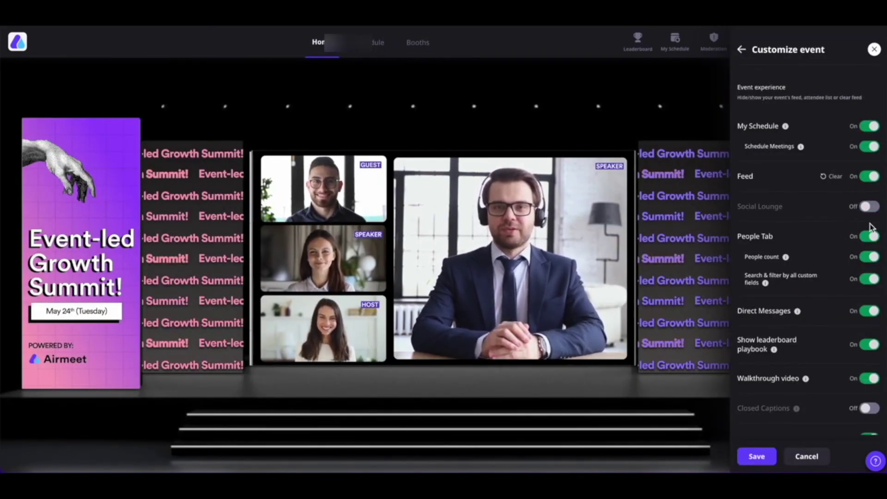
{"action": "left_click", "coordinate": [868, 207]}
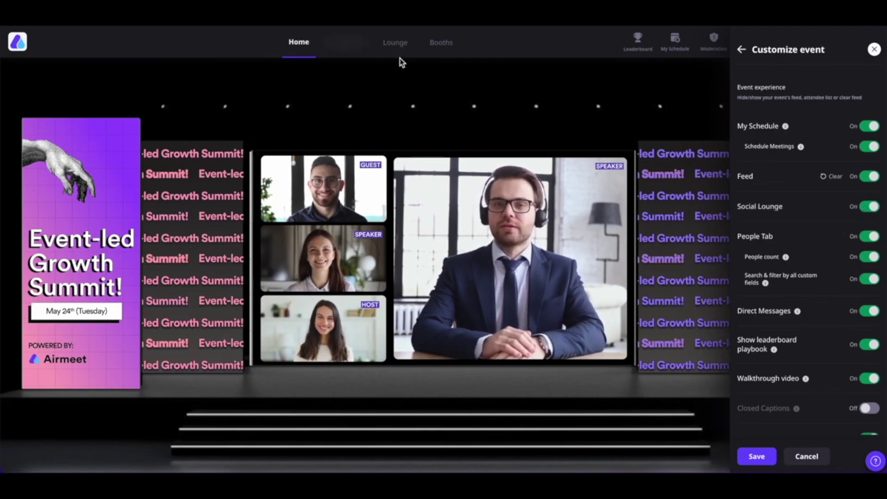
{"action": "left_click", "coordinate": [874, 50]}
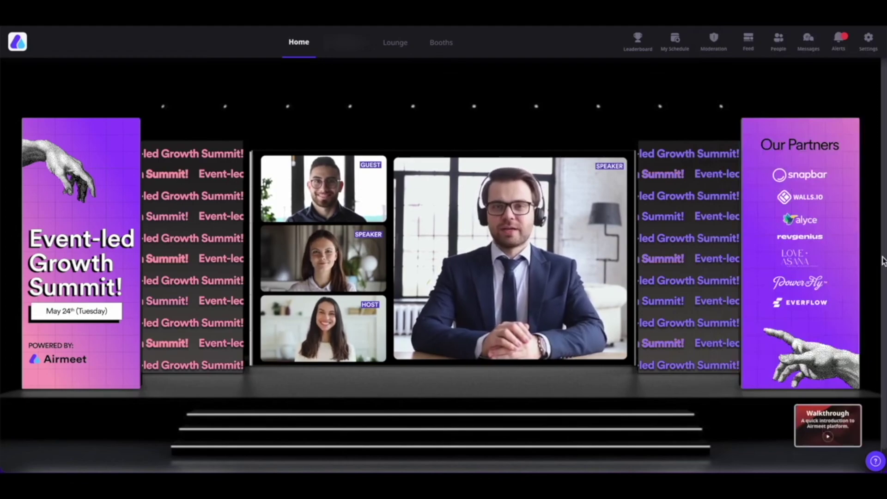